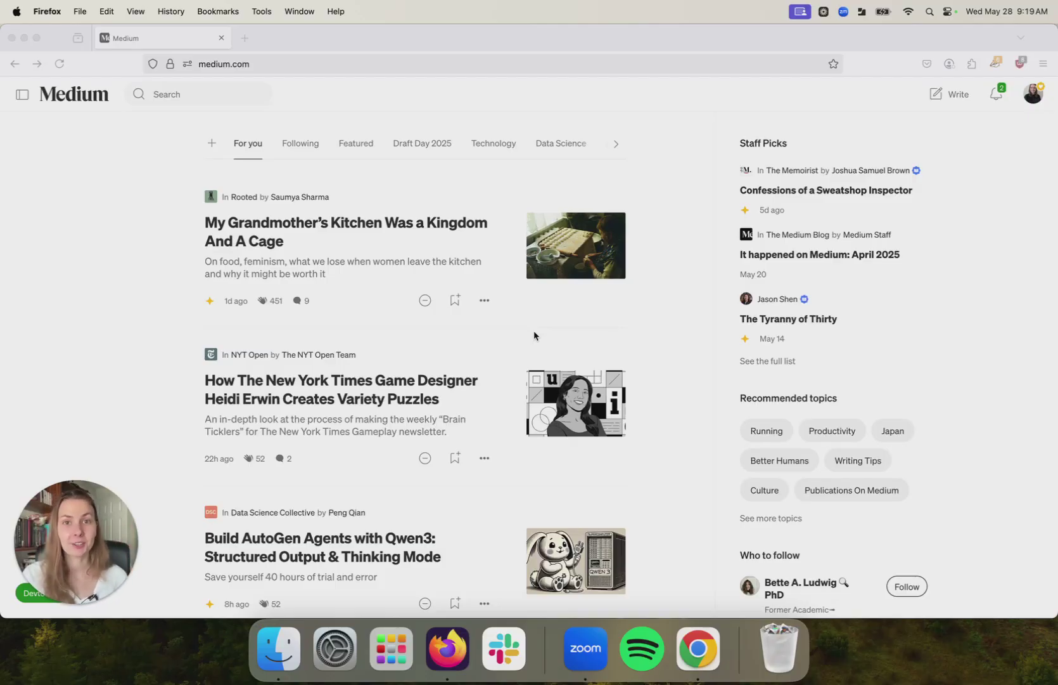
- Write a new story with the body 'Get ready to hit publish....' and publish it immediately
{"action": "left_click", "coordinate": [955, 100]}
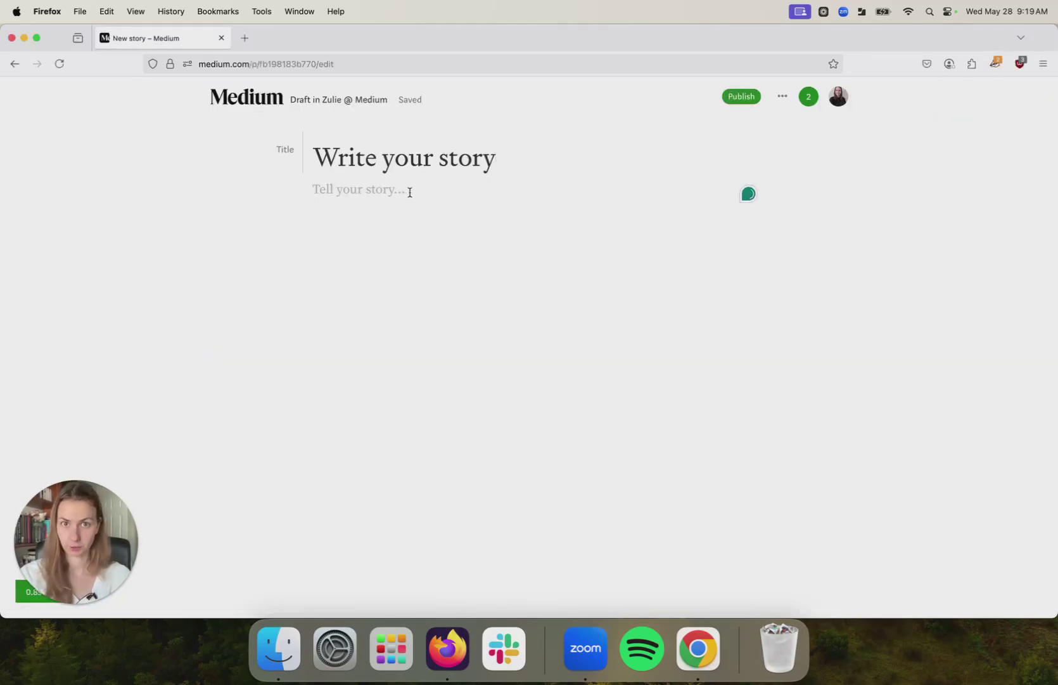
{"action": "left_click", "coordinate": [409, 190]}
{"action": "type", "text": "Get ready to hit publish...."}
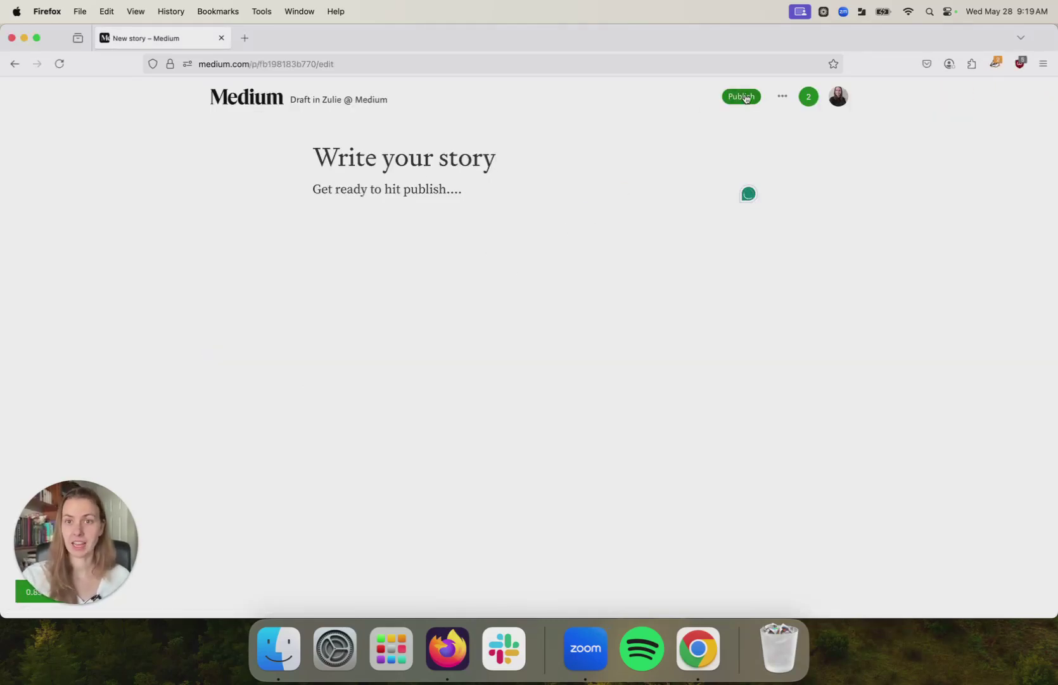
{"action": "left_click", "coordinate": [745, 97]}
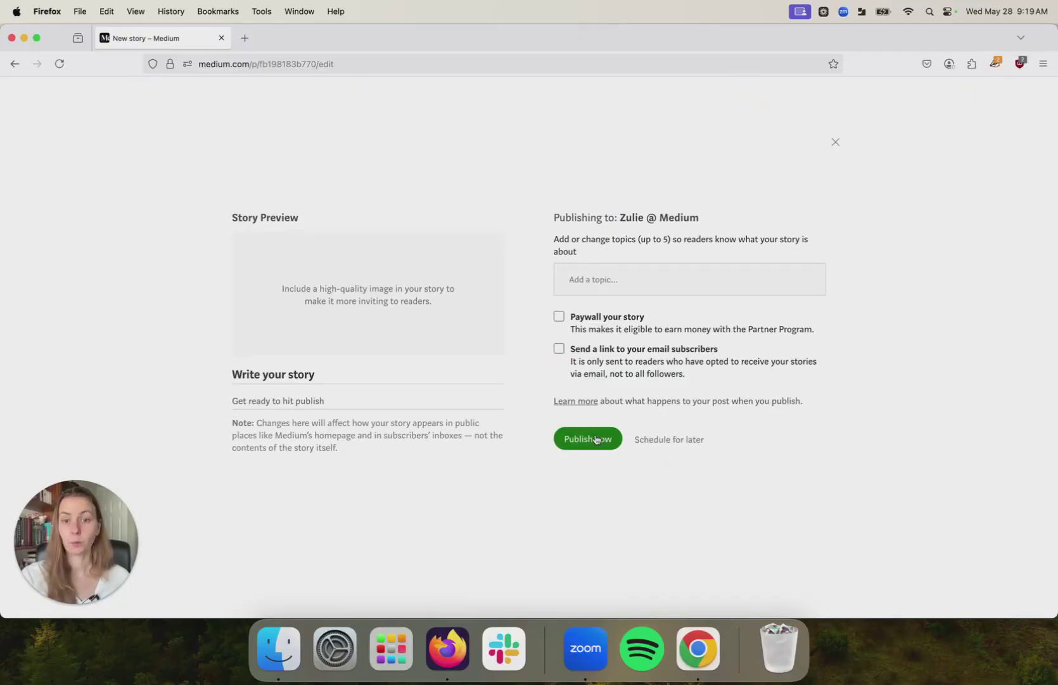
{"action": "left_click", "coordinate": [595, 439]}
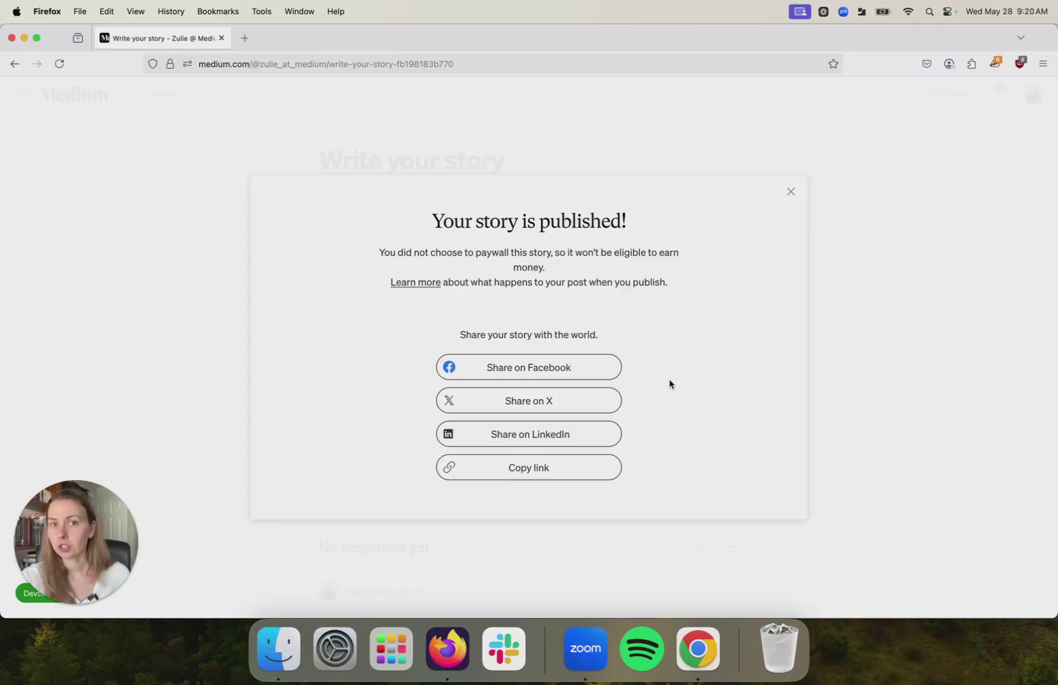
- Dismiss the publish confirmation and start a fresh draft from the author's profile page
{"action": "left_click", "coordinate": [792, 192]}
{"action": "left_click", "coordinate": [367, 208]}
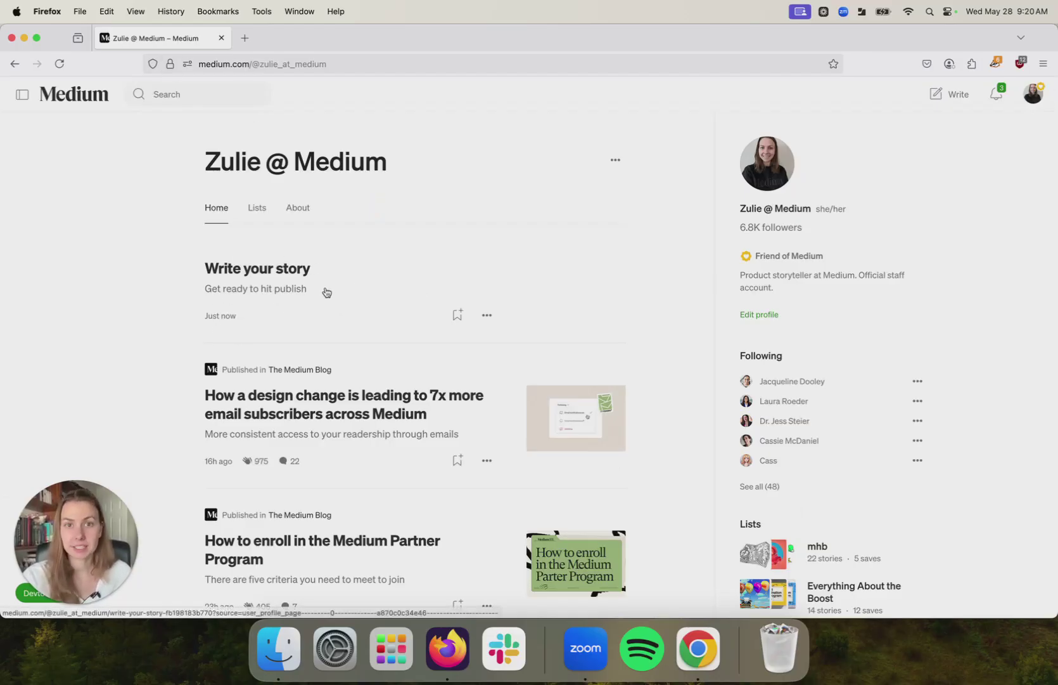
{"action": "left_click", "coordinate": [429, 312]}
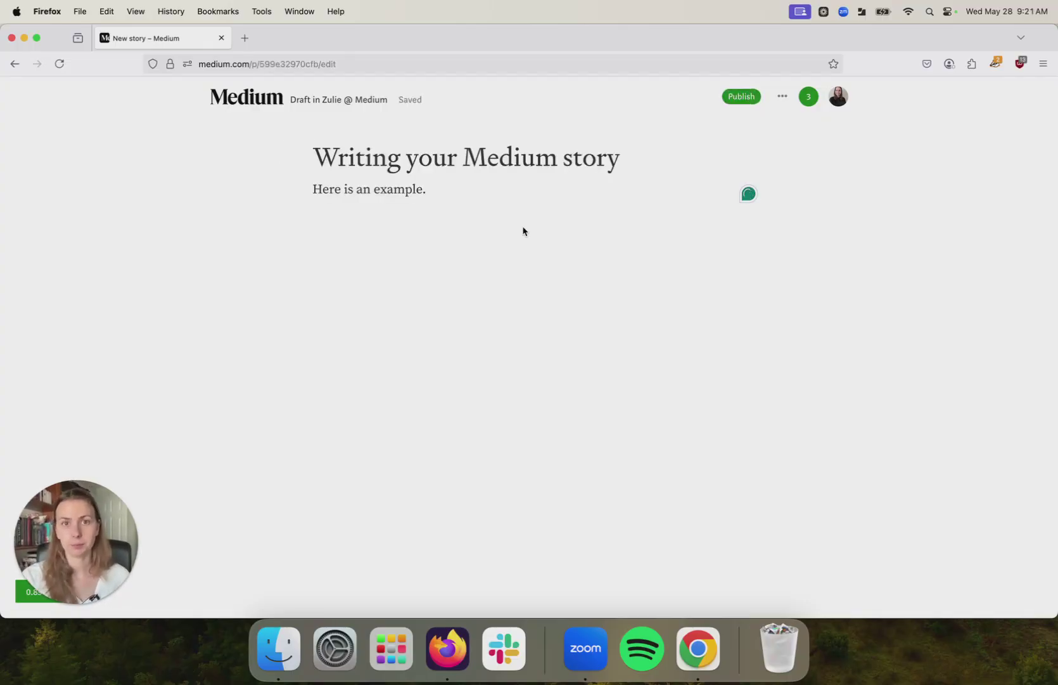
- Remove the period after 'Here is an example' and make that line the subtitle
{"action": "double_click", "coordinate": [467, 156]}
{"action": "left_click", "coordinate": [475, 182]}
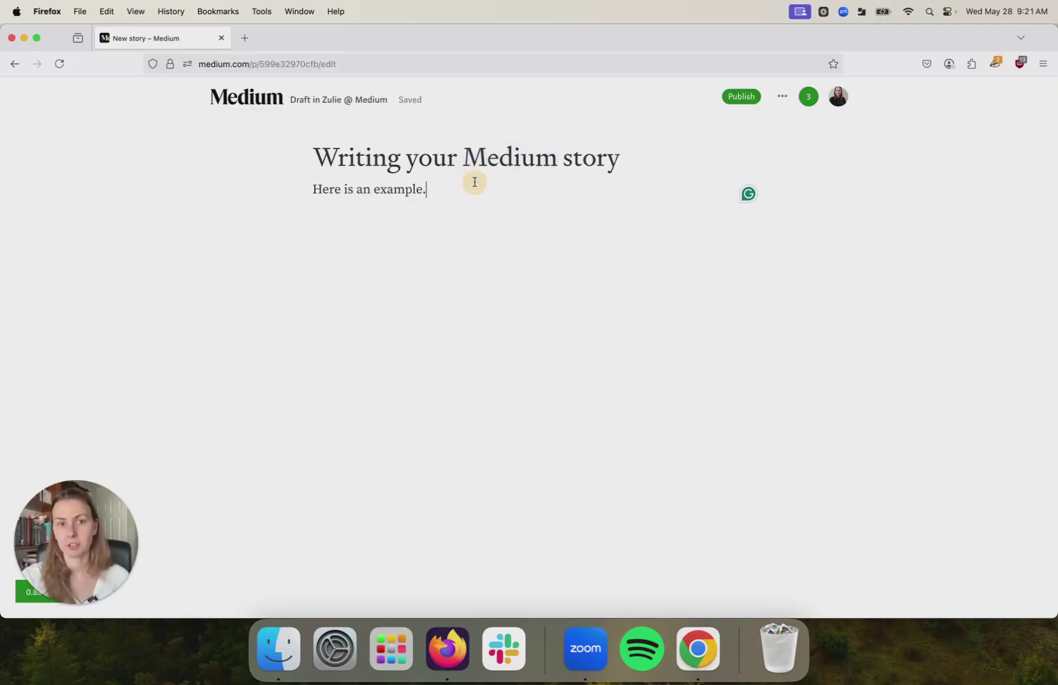
{"action": "key", "text": "BackSpace"}
{"action": "key", "text": "Return"}
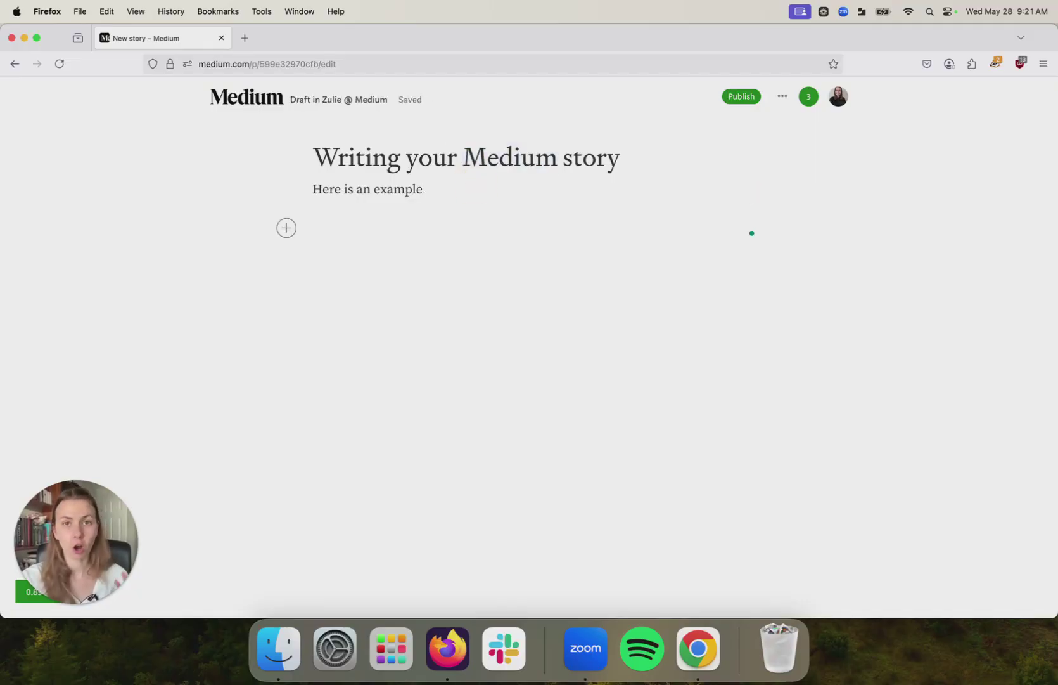
{"action": "double_click", "coordinate": [539, 159]}
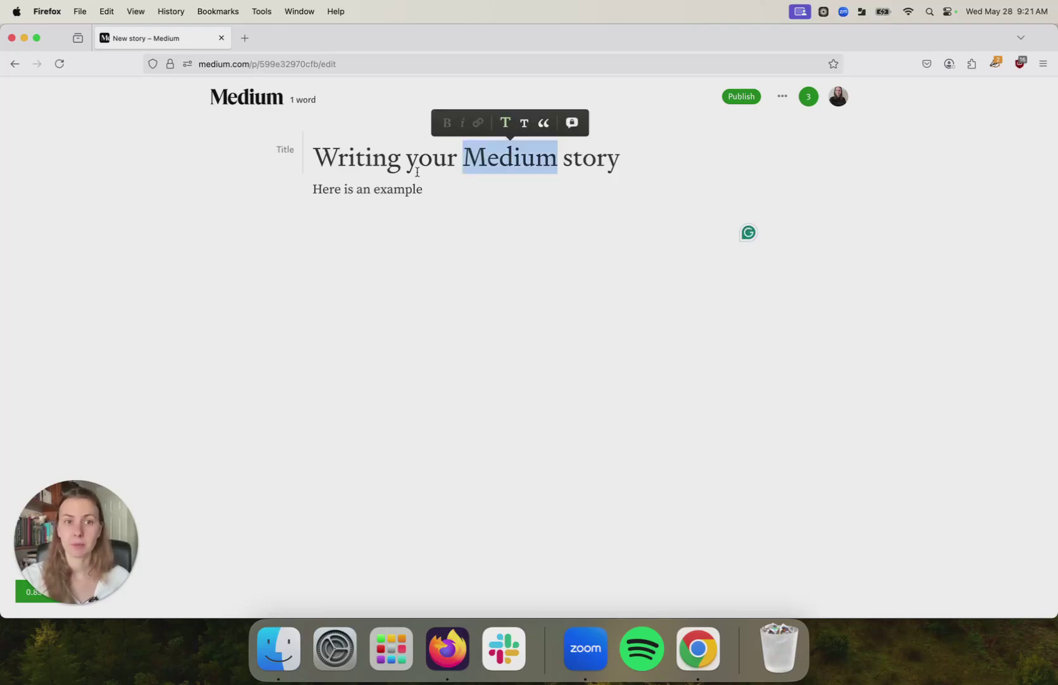
{"action": "double_click", "coordinate": [404, 187]}
{"action": "left_click", "coordinate": [409, 165]}
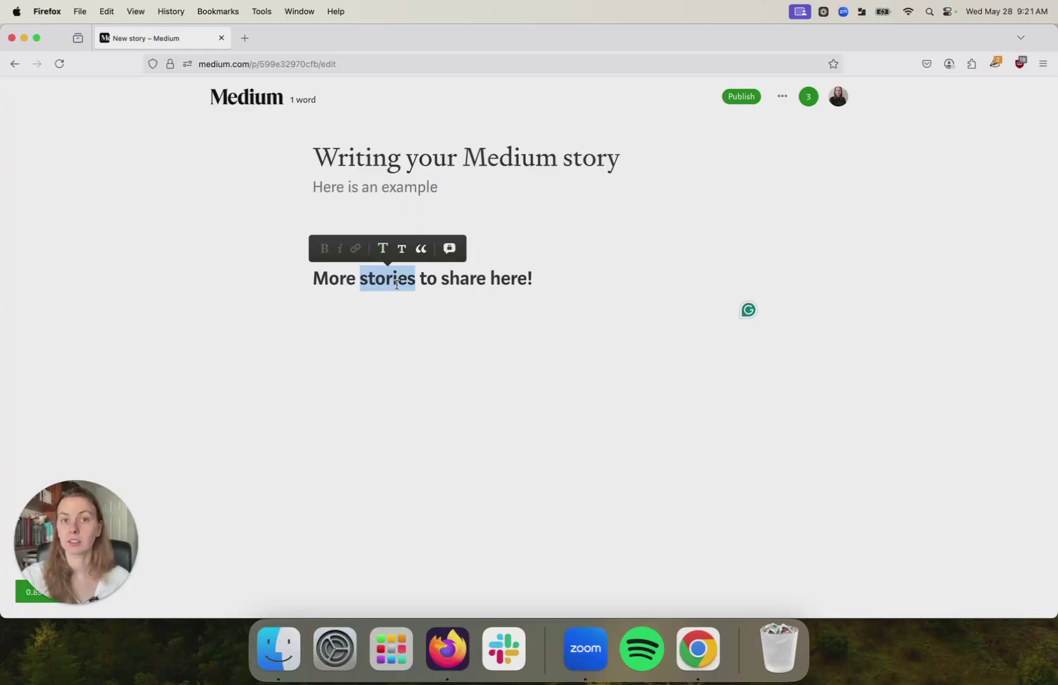
- Format 'More stories to share here!' as a small heading, bold and italic, and add a link
{"action": "left_click", "coordinate": [400, 249]}
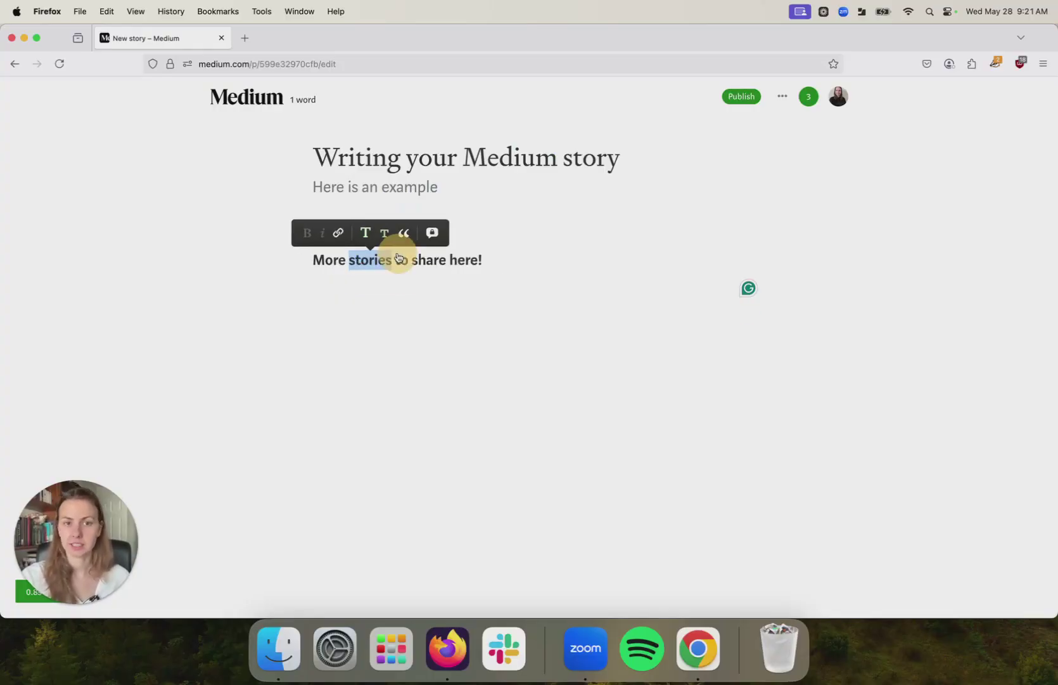
{"action": "left_click", "coordinate": [415, 261]}
{"action": "triple_click", "coordinate": [415, 261]}
{"action": "left_click", "coordinate": [317, 243]}
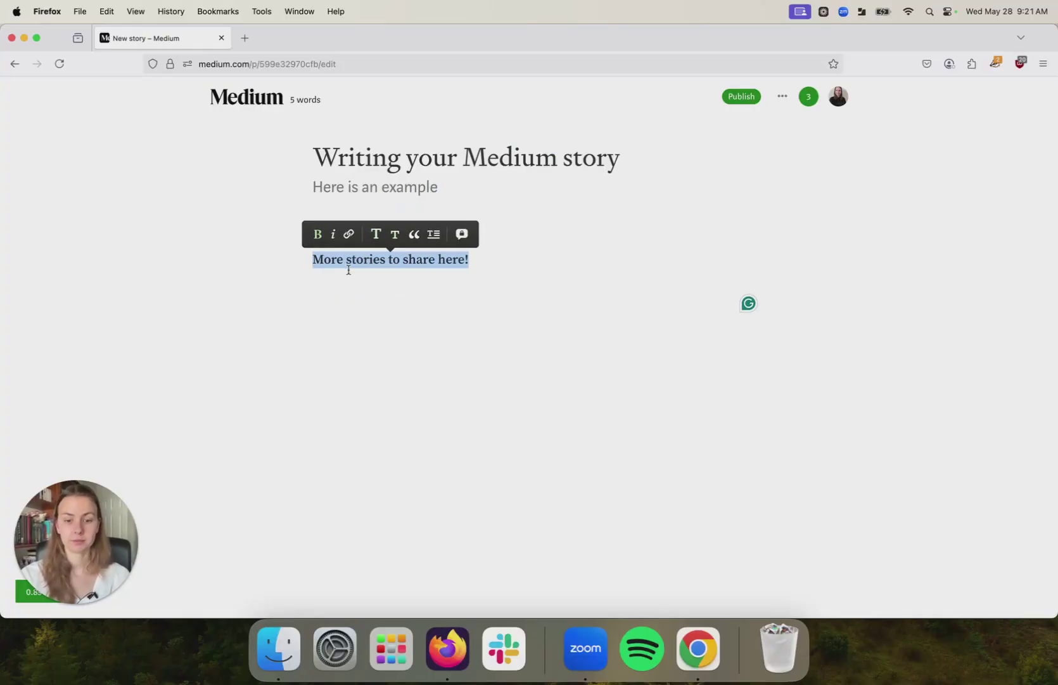
{"action": "key", "text": "super+i"}
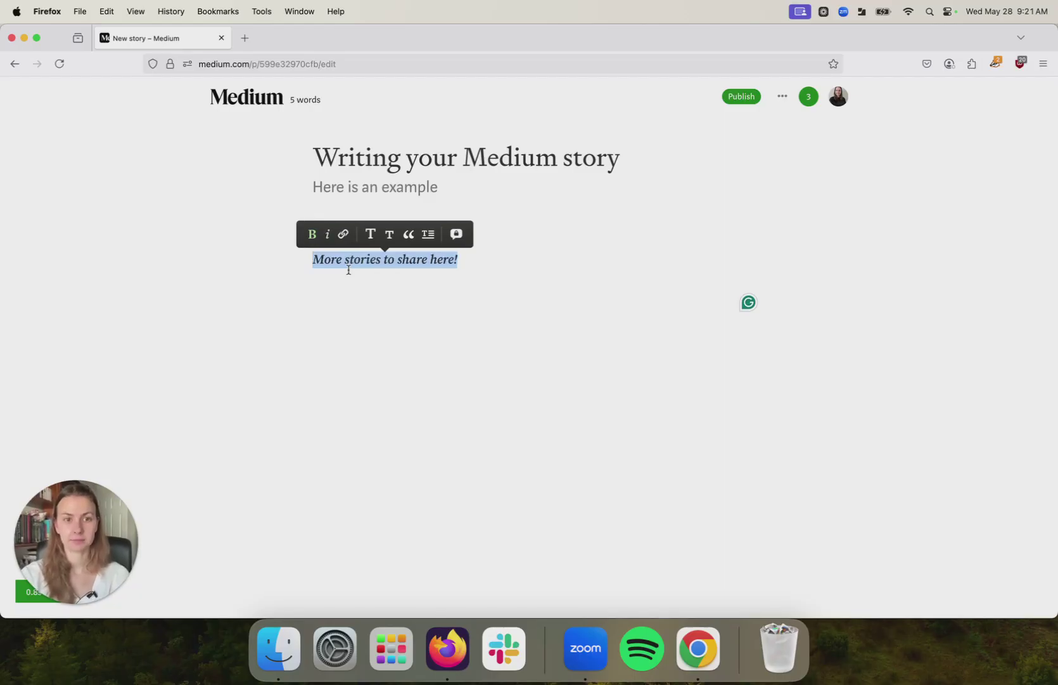
{"action": "left_click", "coordinate": [343, 233]}
{"action": "type", "text": "googl"}
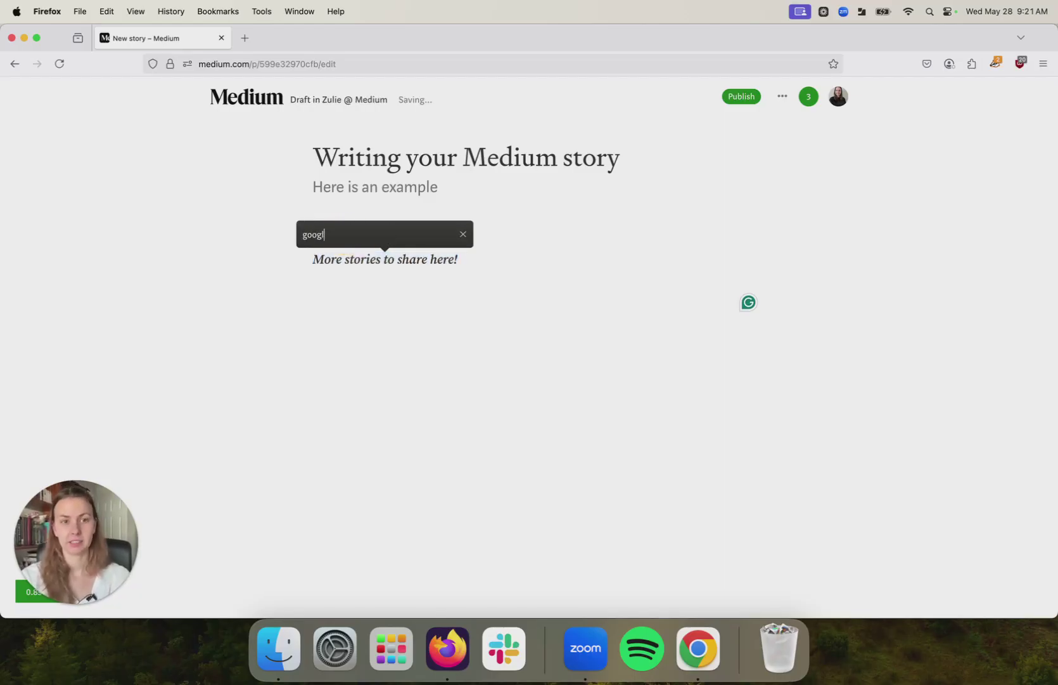
{"action": "key", "text": "super+z"}
{"action": "key", "text": "super+z"}
{"action": "left_click", "coordinate": [402, 220]}
{"action": "key", "text": "BackSpace"}
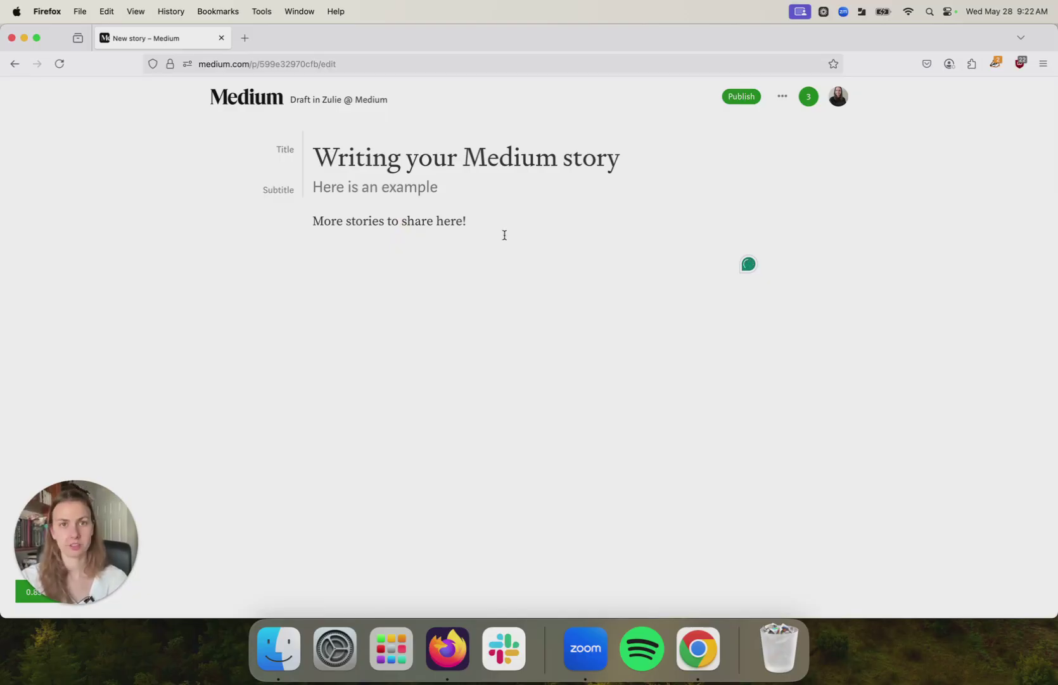
{"action": "left_click", "coordinate": [506, 196]}
- Insert the Unsplash kittens-in-a-basket photo from a 'cats' search below the subtitle
{"action": "key", "text": "Return"}
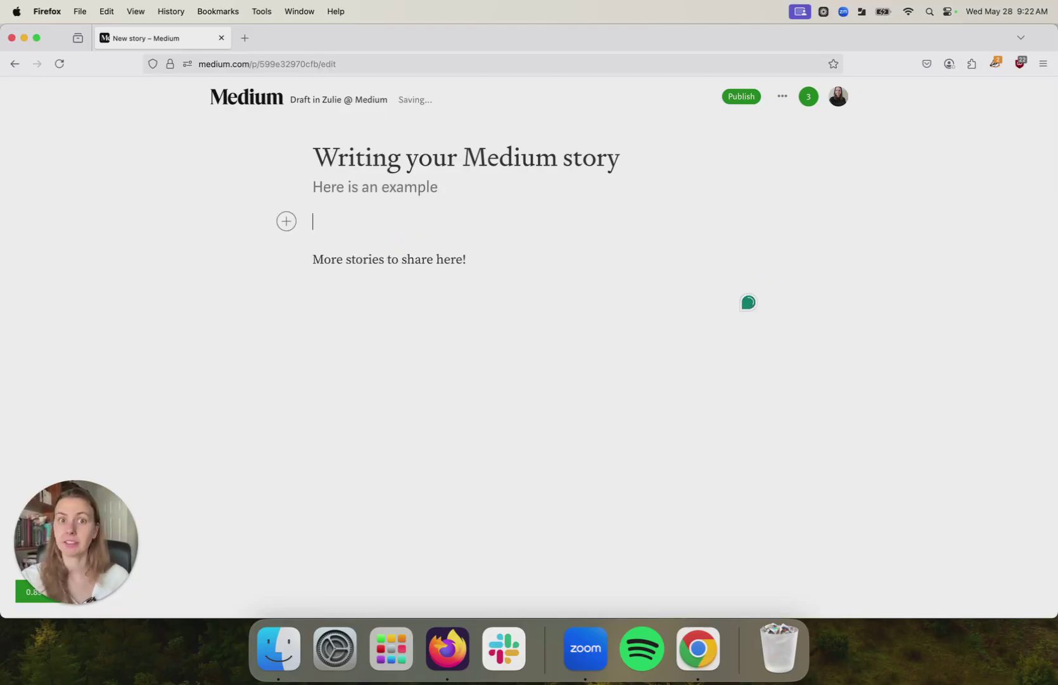
{"action": "left_click", "coordinate": [286, 220]}
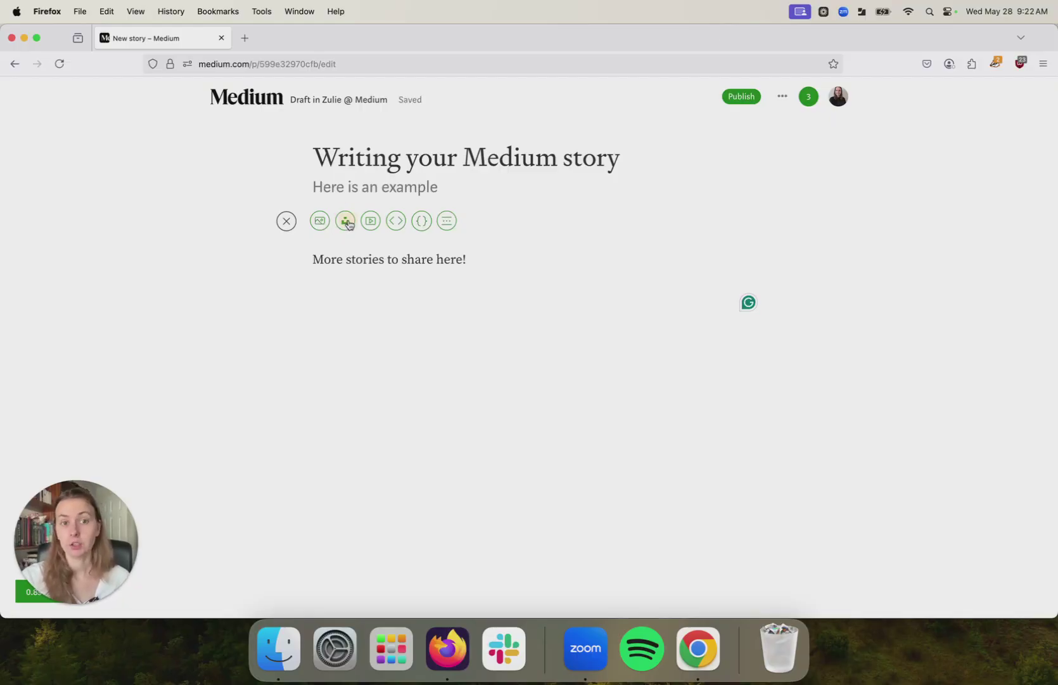
{"action": "left_click", "coordinate": [343, 225]}
{"action": "type", "text": "cats"}
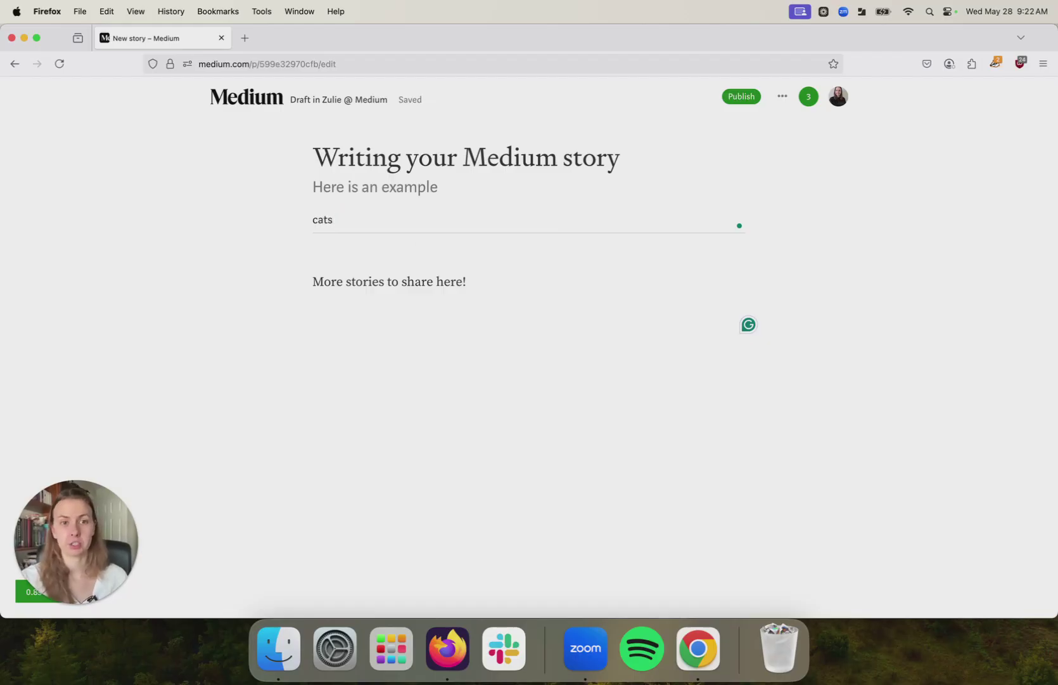
{"action": "key", "text": "Return"}
{"action": "left_click", "coordinate": [594, 413]}
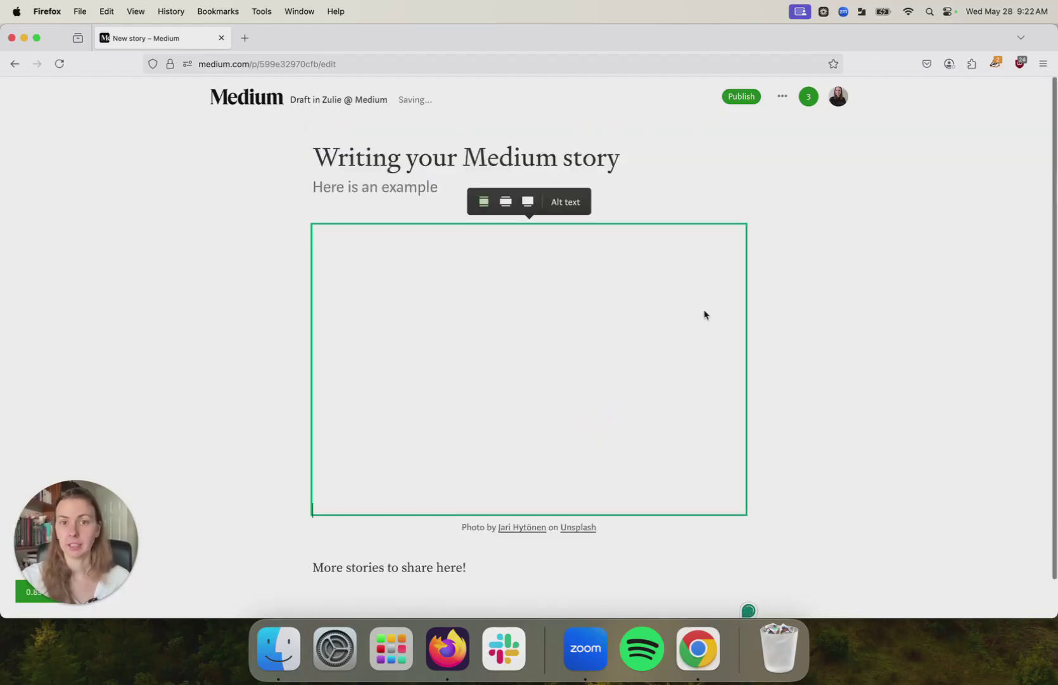
{"action": "scroll", "coordinate": [748, 361], "scroll_direction": "down", "scroll_amount": 1}
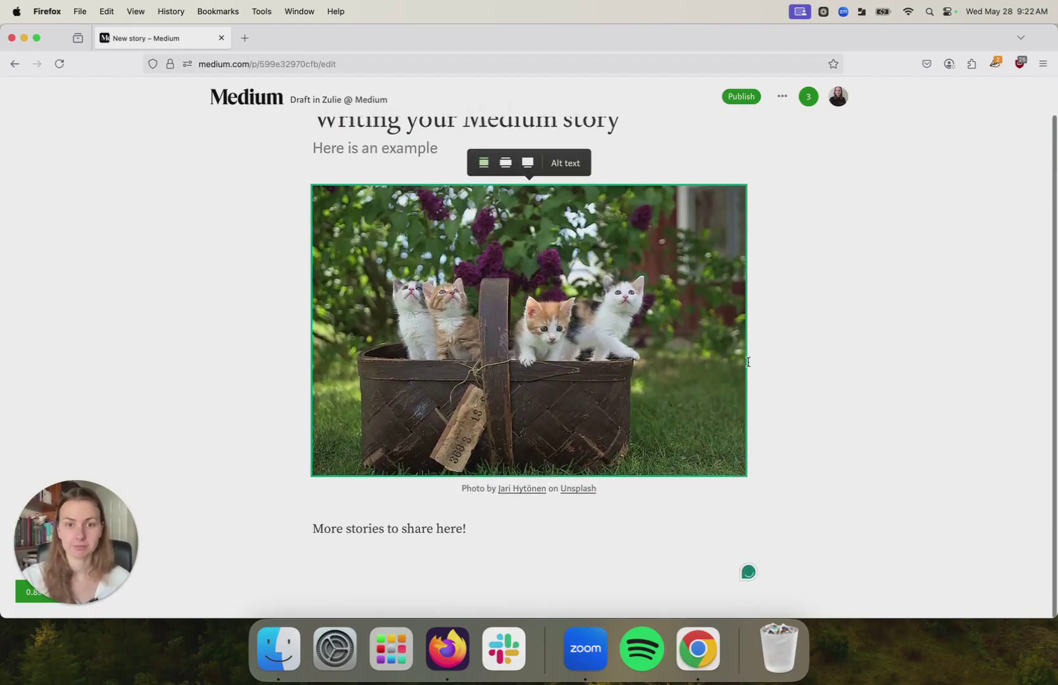
{"action": "left_click", "coordinate": [741, 96]}
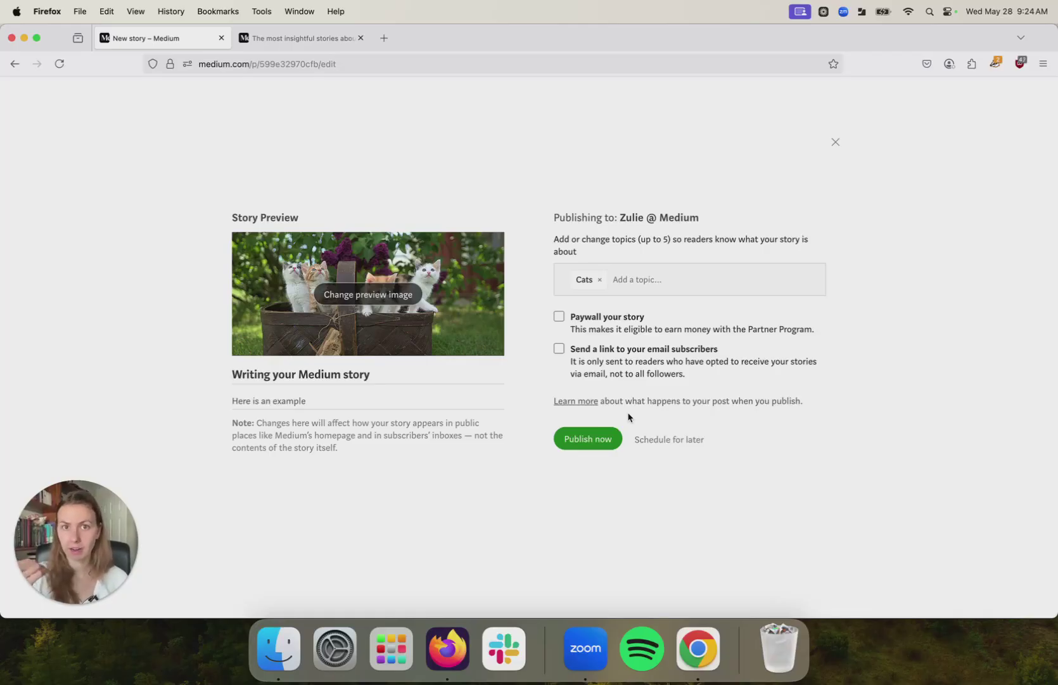
- Add 'dogs' as a second topic tag beside Cats and return to the published story's tab
{"action": "left_click", "coordinate": [640, 279]}
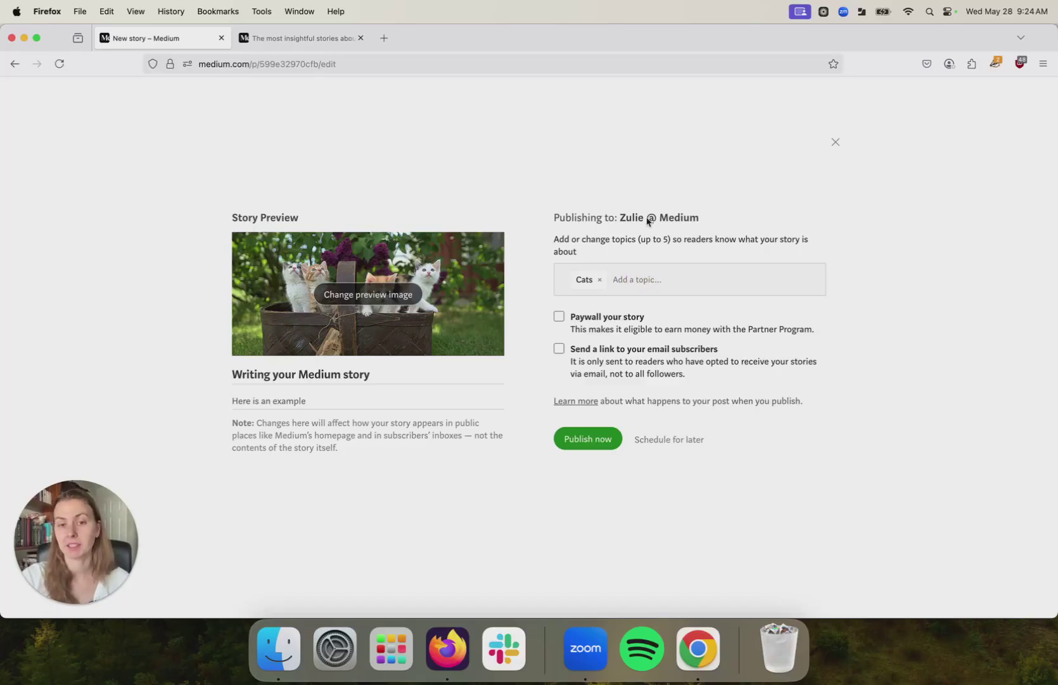
{"action": "type", "text": "dogs"}
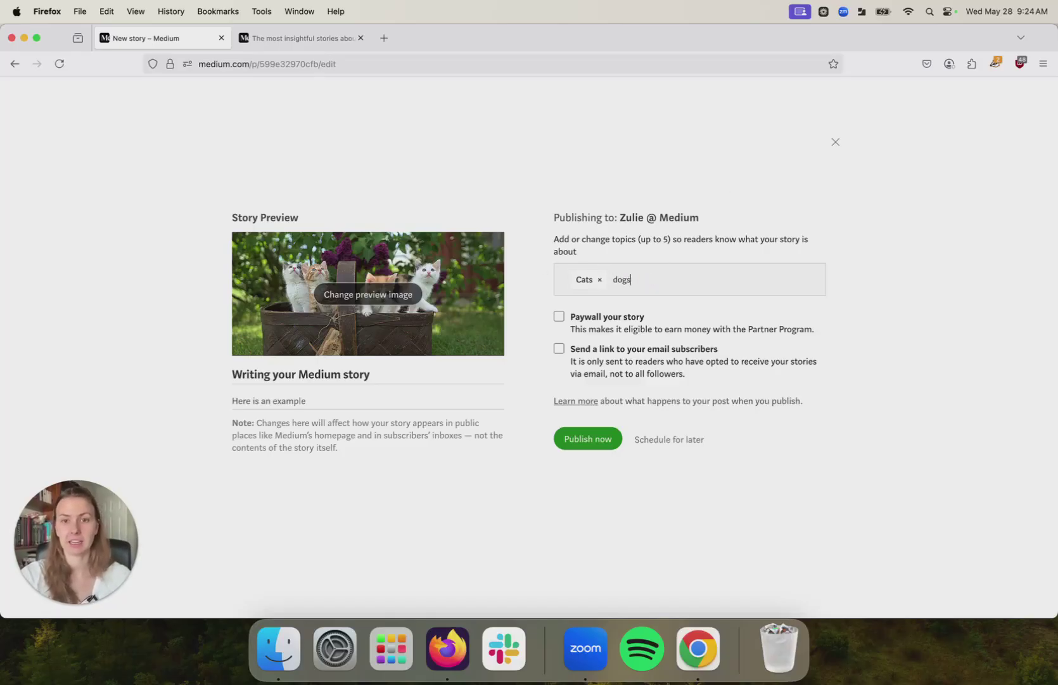
{"action": "key", "text": "Return"}
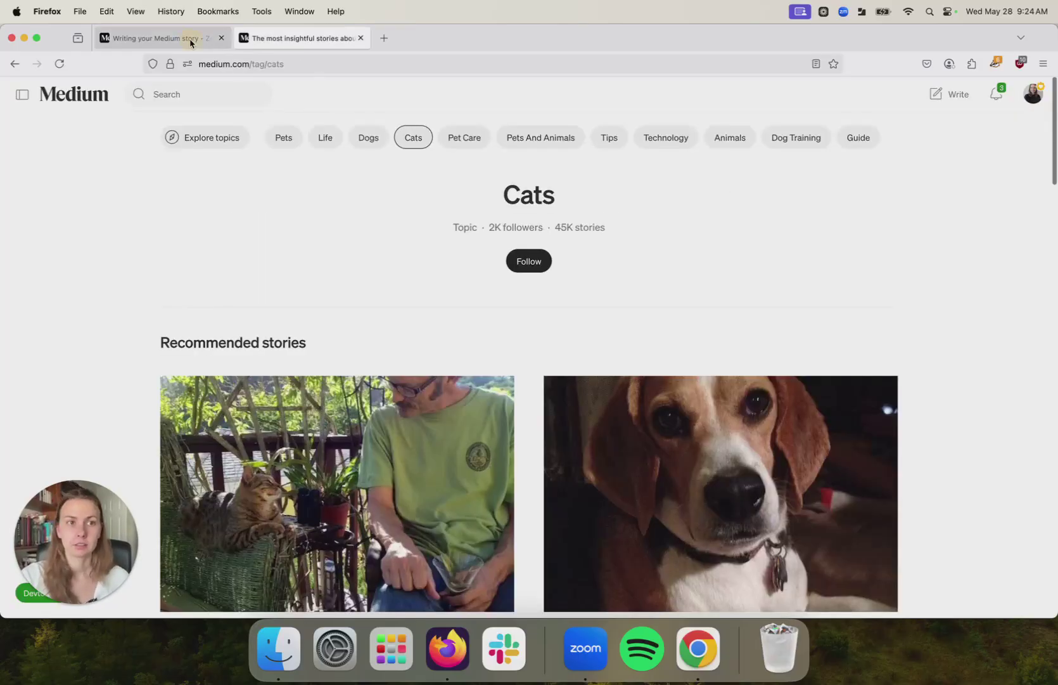
{"action": "left_click", "coordinate": [191, 39]}
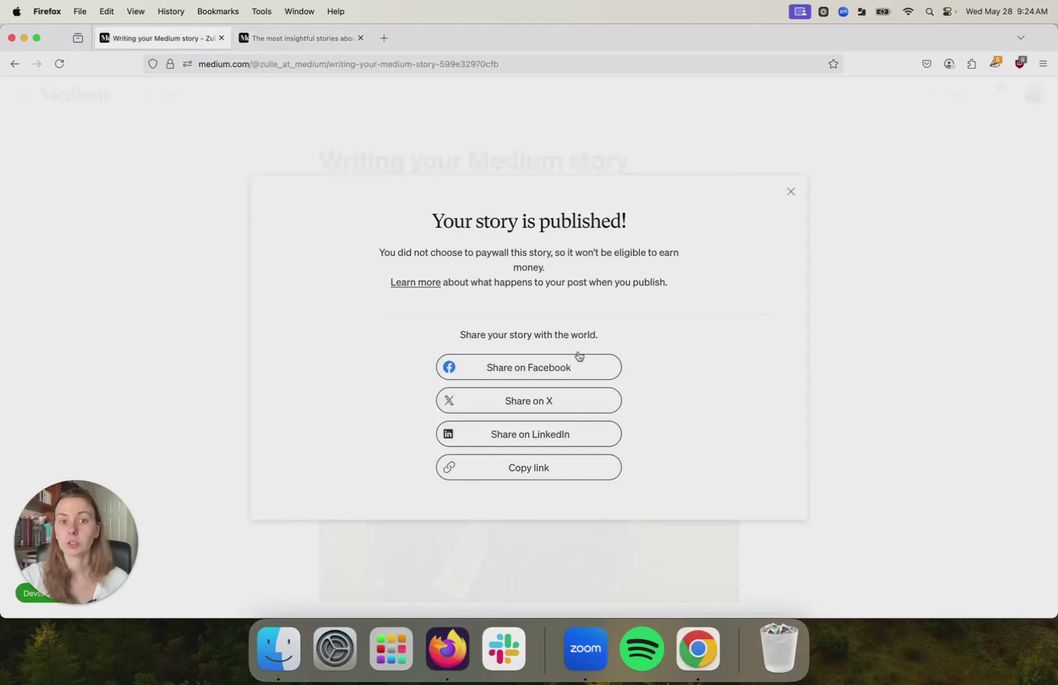
- Reload the Cats topic page and scroll down to find the new story among latest stories
{"action": "left_click", "coordinate": [298, 38]}
{"action": "left_click", "coordinate": [304, 65]}
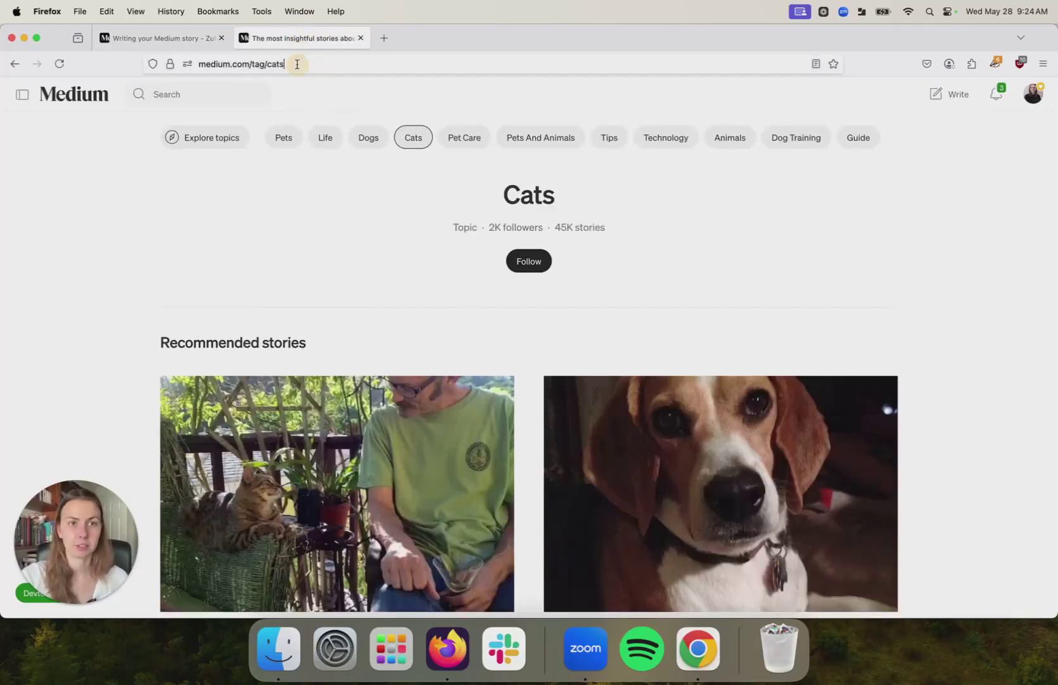
{"action": "key", "text": "Return"}
{"action": "scroll", "coordinate": [489, 333], "scroll_direction": "down", "scroll_amount": 10}
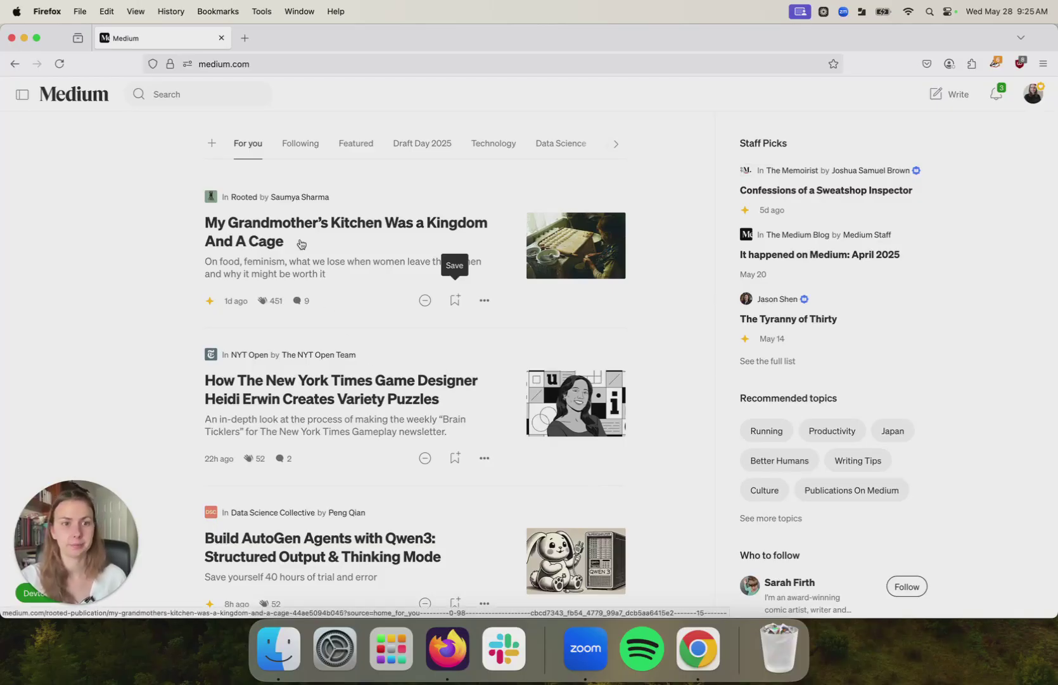
- Open the Rooted publication's page from the first article in the home feed
{"action": "mouse_move", "coordinate": [242, 199]}
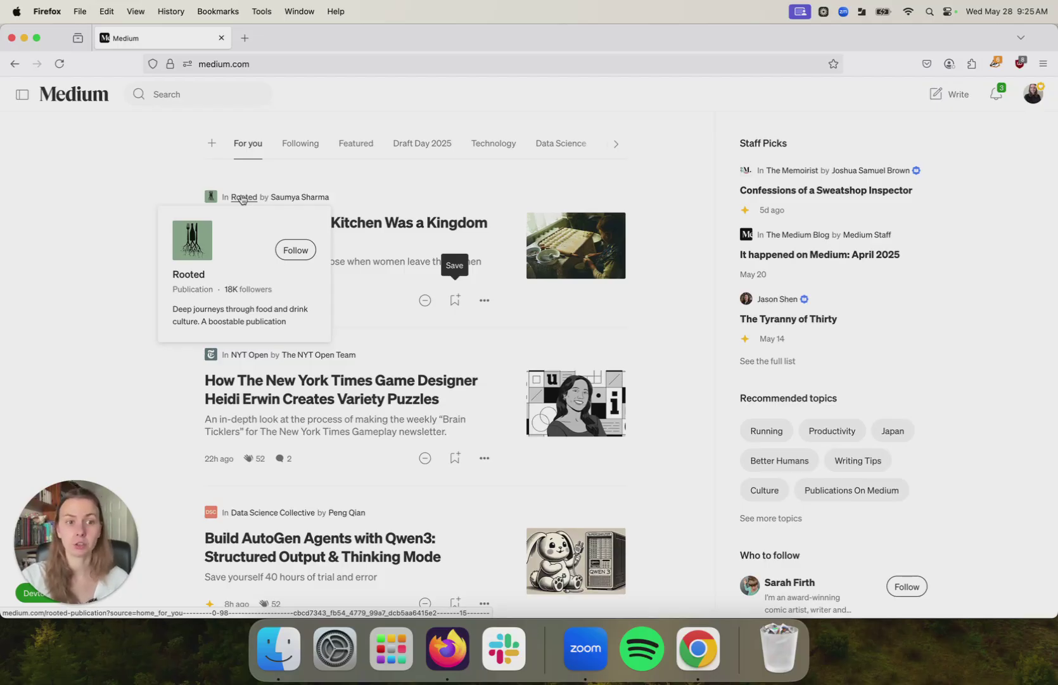
{"action": "left_click", "coordinate": [242, 199]}
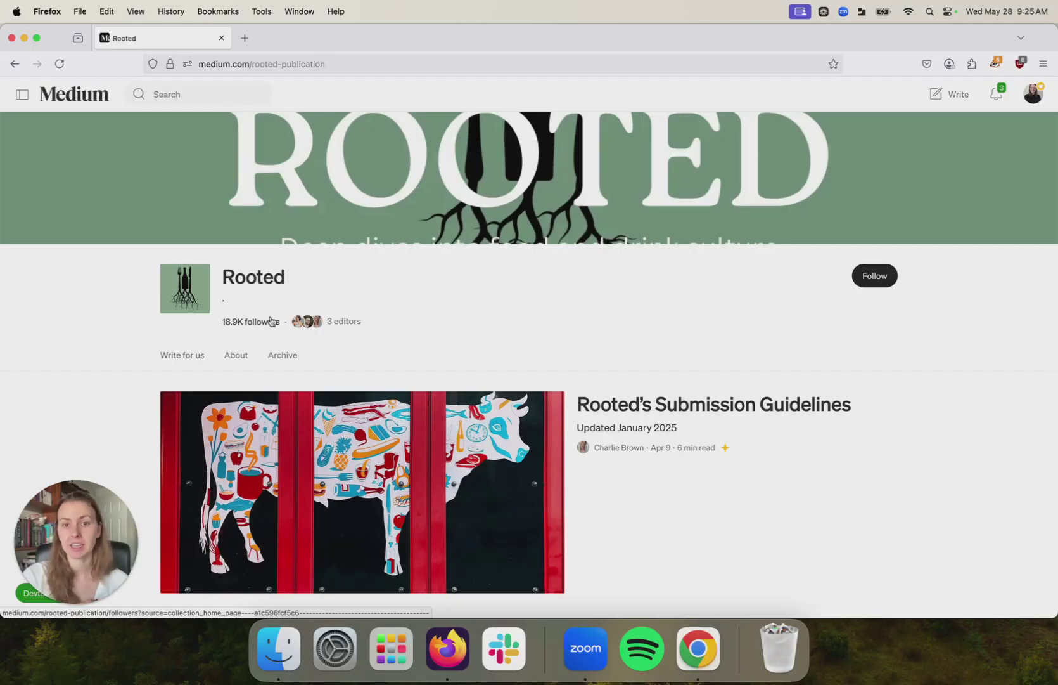
{"action": "scroll", "coordinate": [686, 398], "scroll_direction": "down", "scroll_amount": 3}
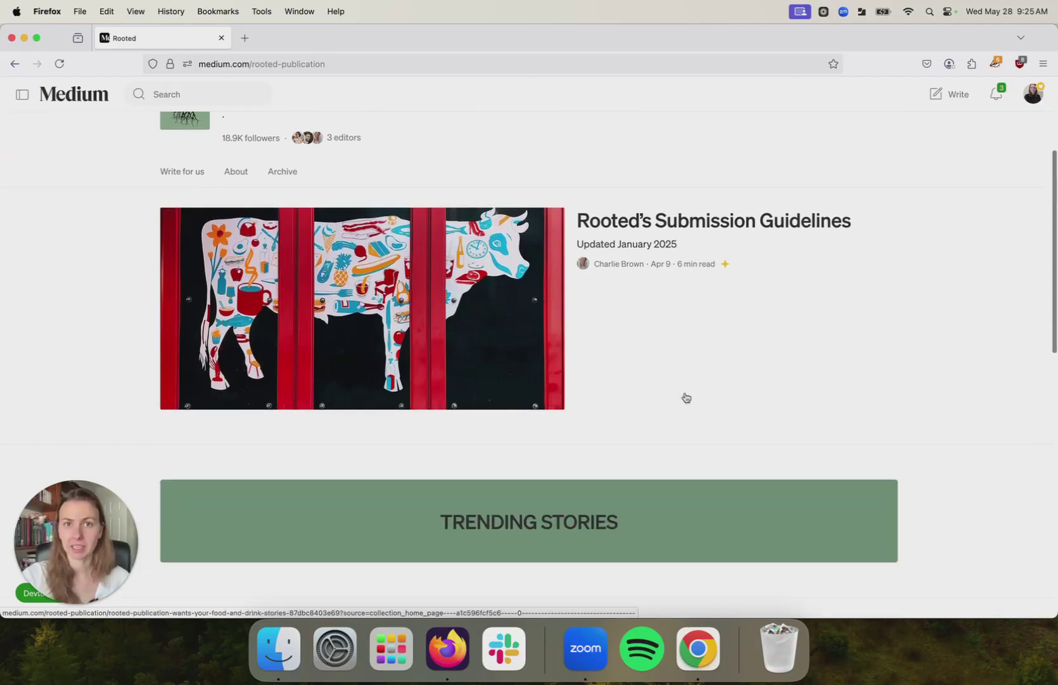
{"action": "scroll", "coordinate": [686, 397], "scroll_direction": "up", "scroll_amount": 3}
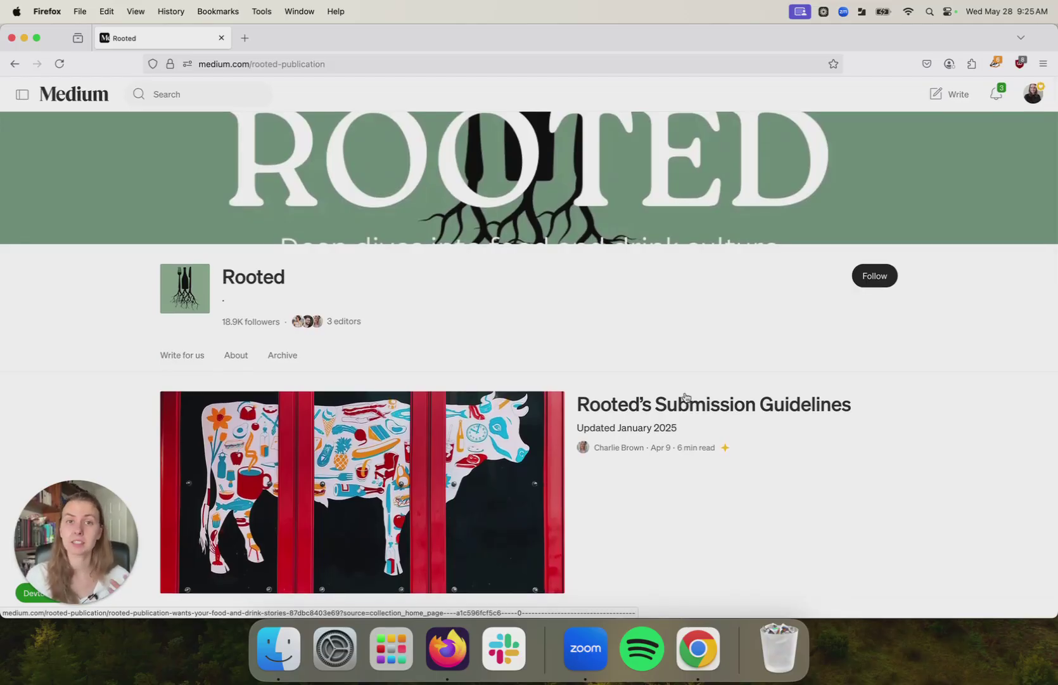
{"action": "left_click", "coordinate": [330, 322]}
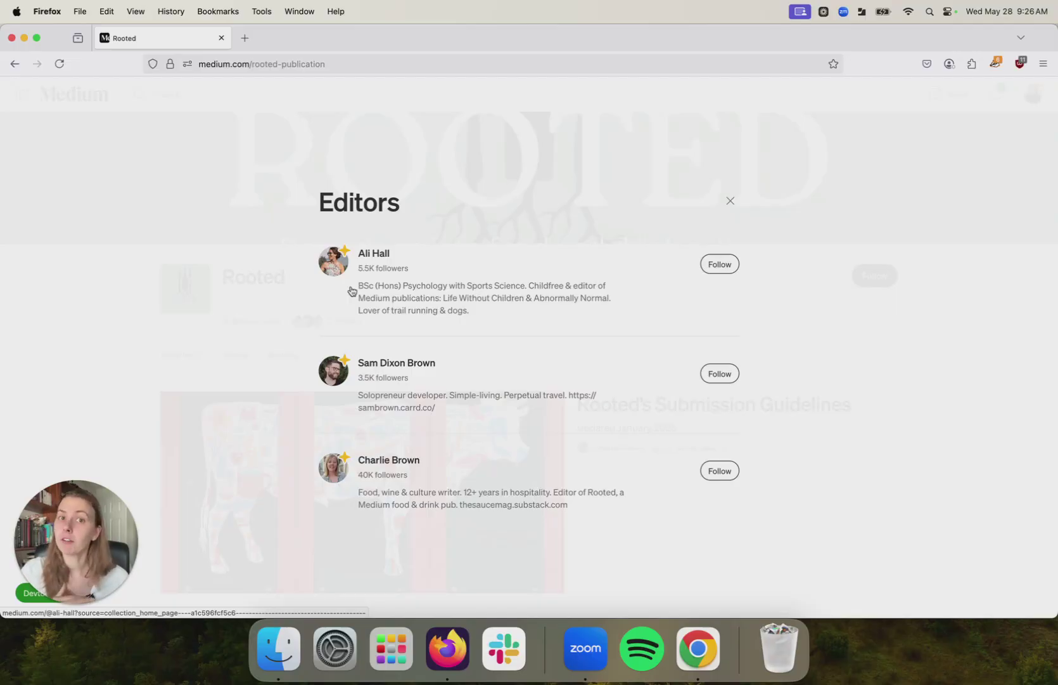
{"action": "left_click", "coordinate": [730, 201]}
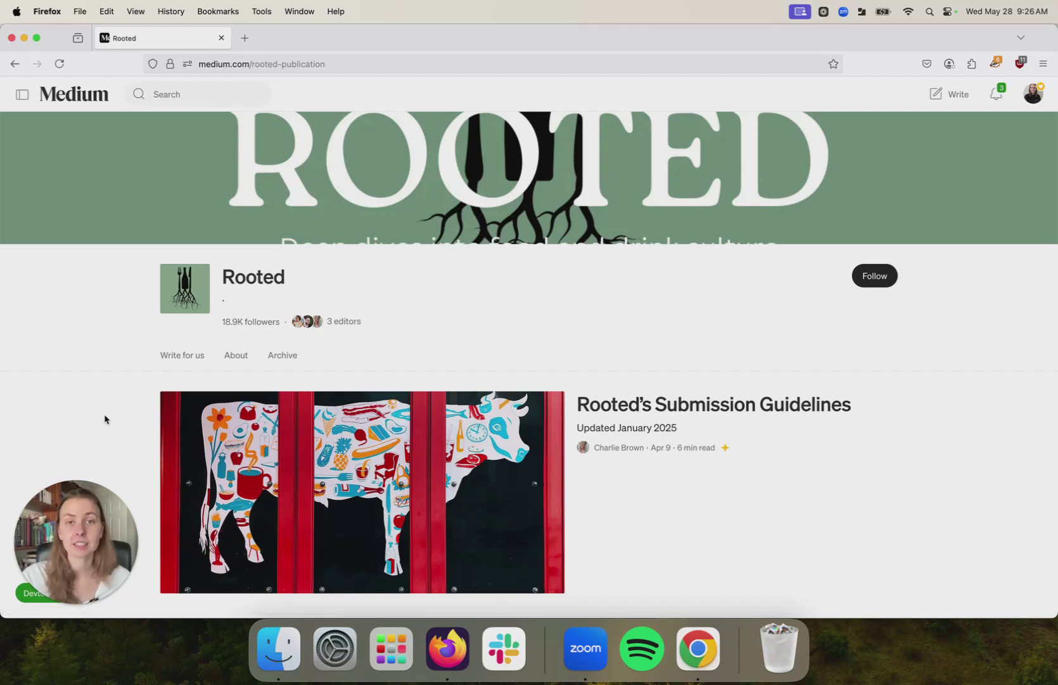
- Scroll through the Rooted page, then go back to the Medium home feed
{"action": "scroll", "coordinate": [105, 419], "scroll_direction": "down", "scroll_amount": 1}
{"action": "scroll", "coordinate": [105, 419], "scroll_direction": "down", "scroll_amount": 4}
{"action": "scroll", "coordinate": [120, 399], "scroll_direction": "up", "scroll_amount": 4}
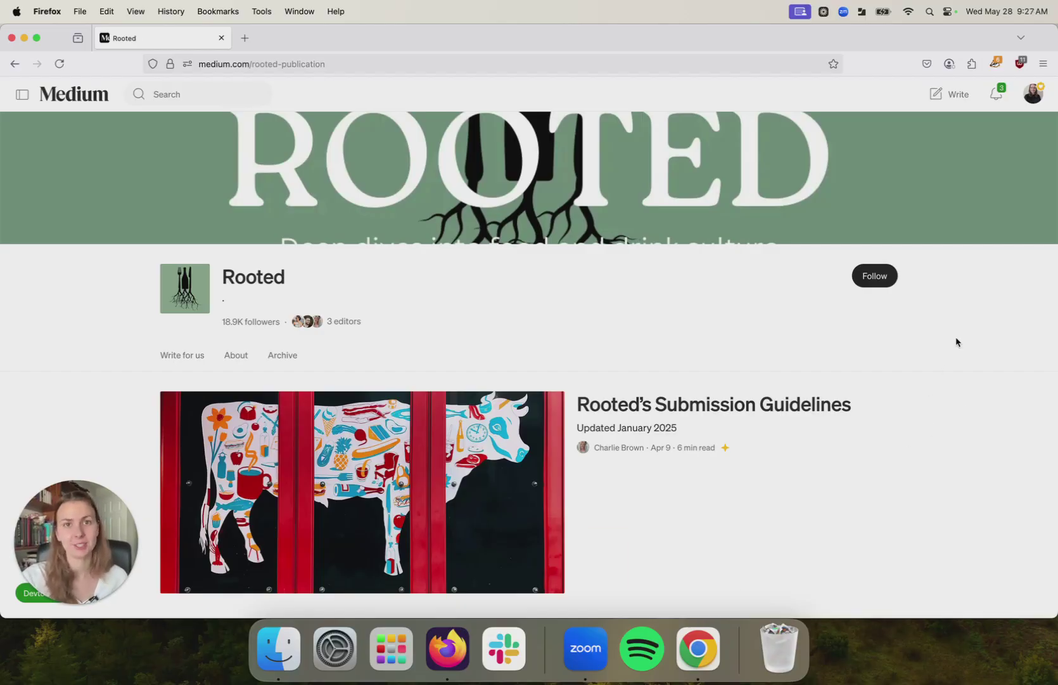
{"action": "key", "text": "super+bracketleft"}
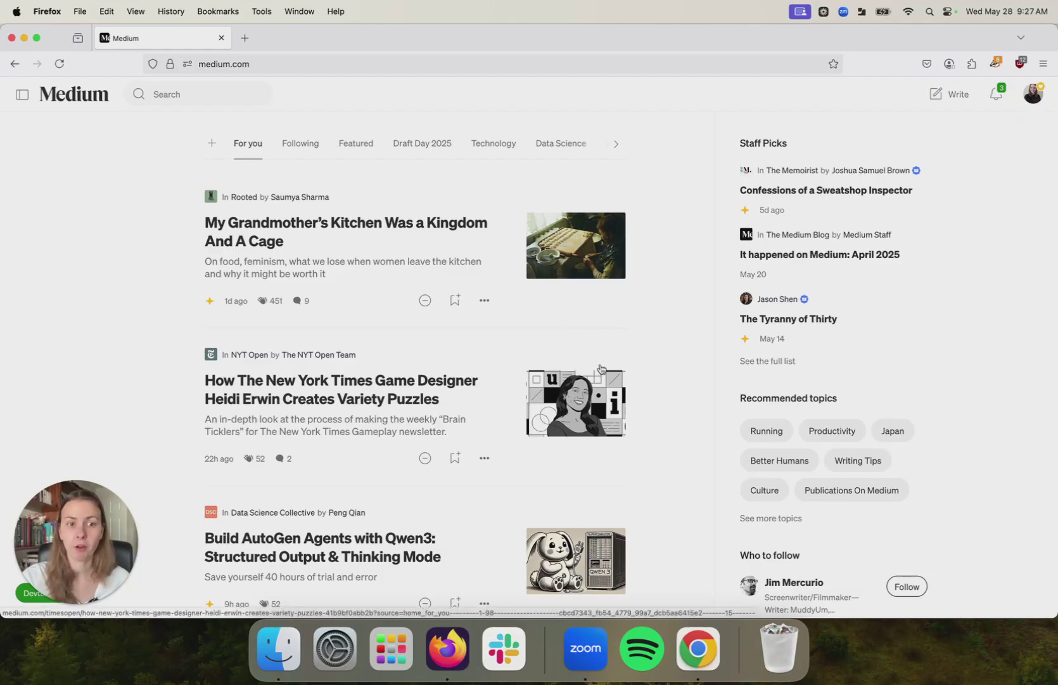
{"action": "scroll", "coordinate": [600, 368], "scroll_direction": "down", "scroll_amount": 1}
{"action": "scroll", "coordinate": [444, 316], "scroll_direction": "up", "scroll_amount": 2}
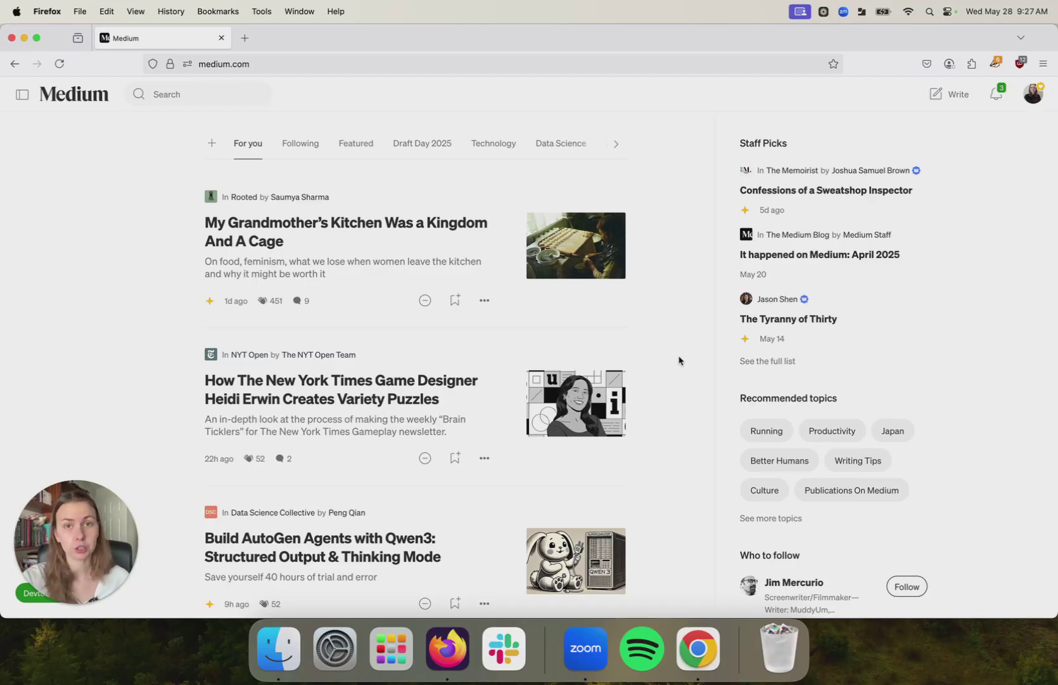
{"action": "scroll", "coordinate": [816, 466], "scroll_direction": "down", "scroll_amount": 2}
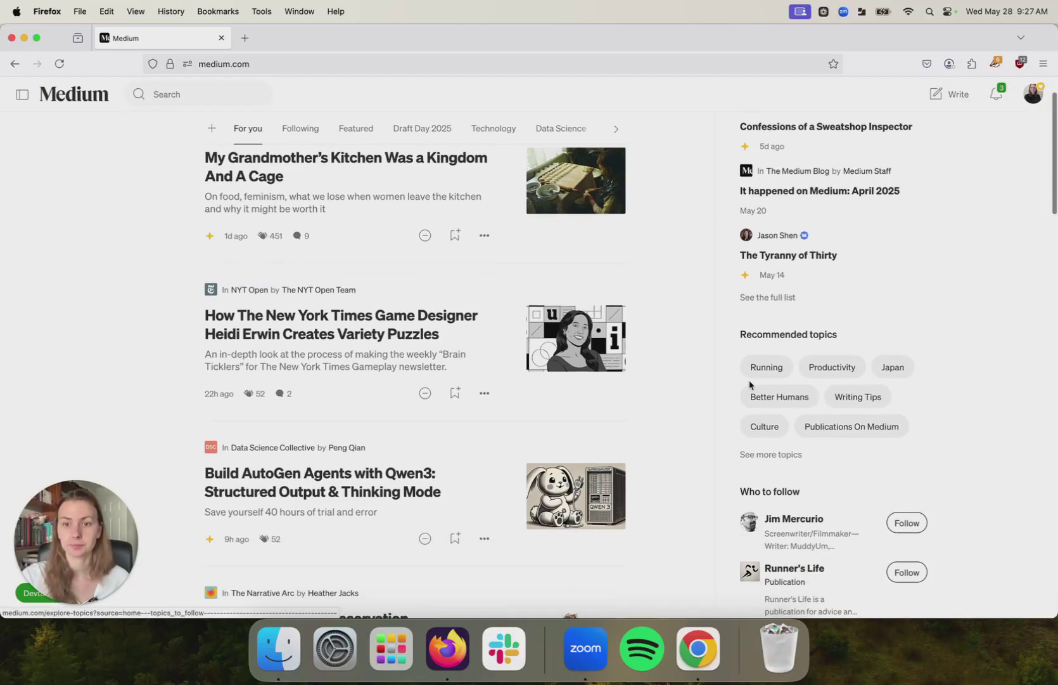
{"action": "scroll", "coordinate": [840, 399], "scroll_direction": "up", "scroll_amount": 2}
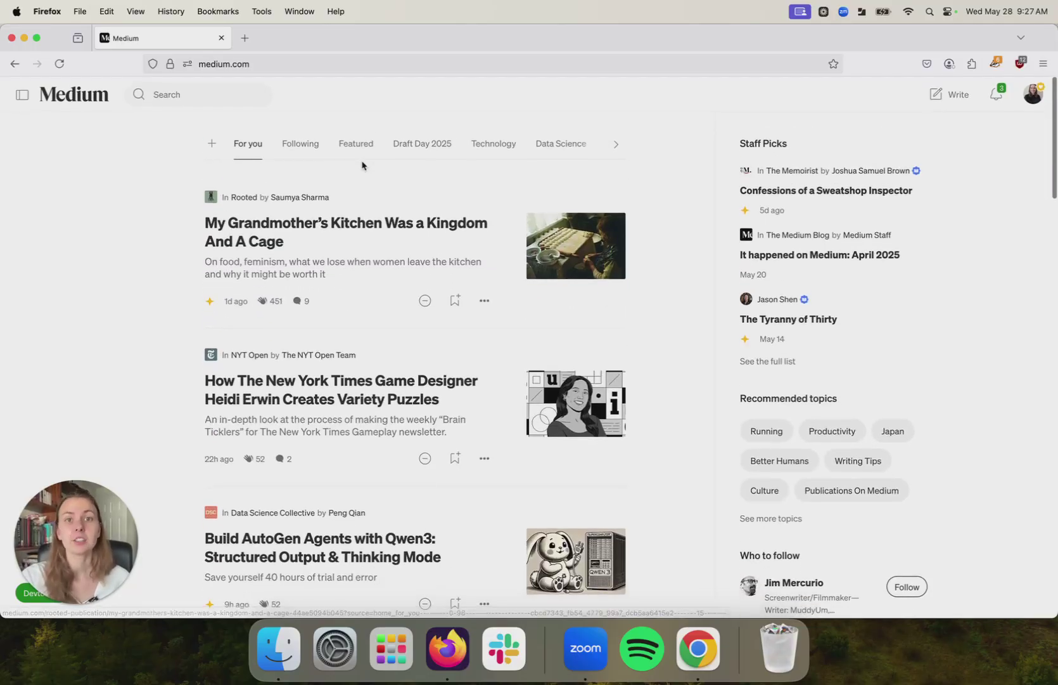